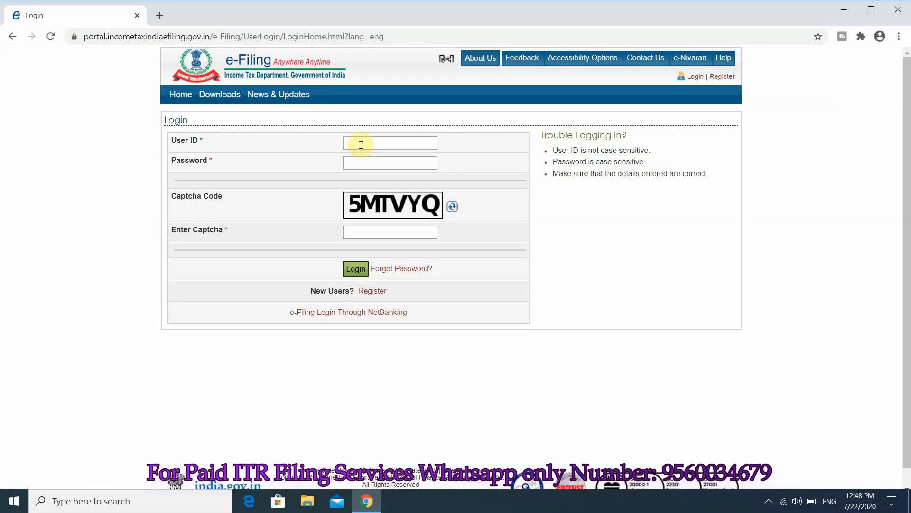
Log in to the e-Filing portal and open the Filing of Income Tax Return page.
click(360, 144)
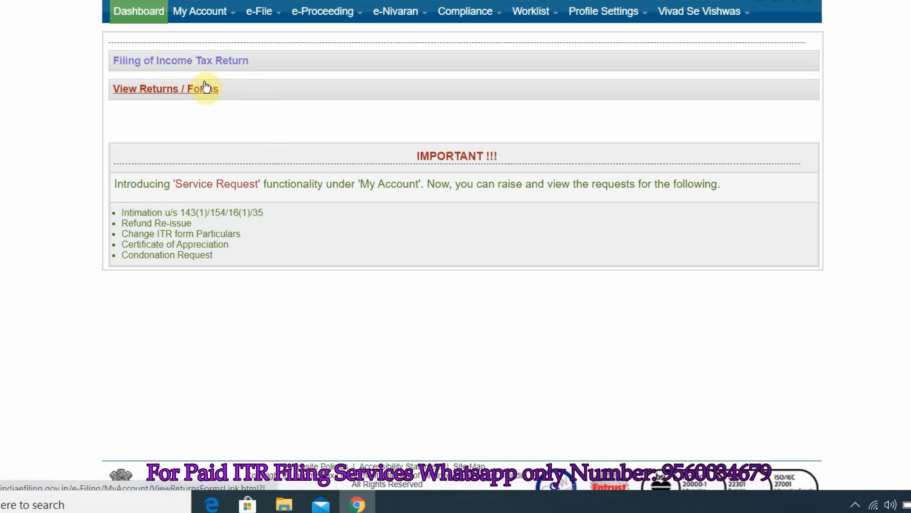
click(162, 62)
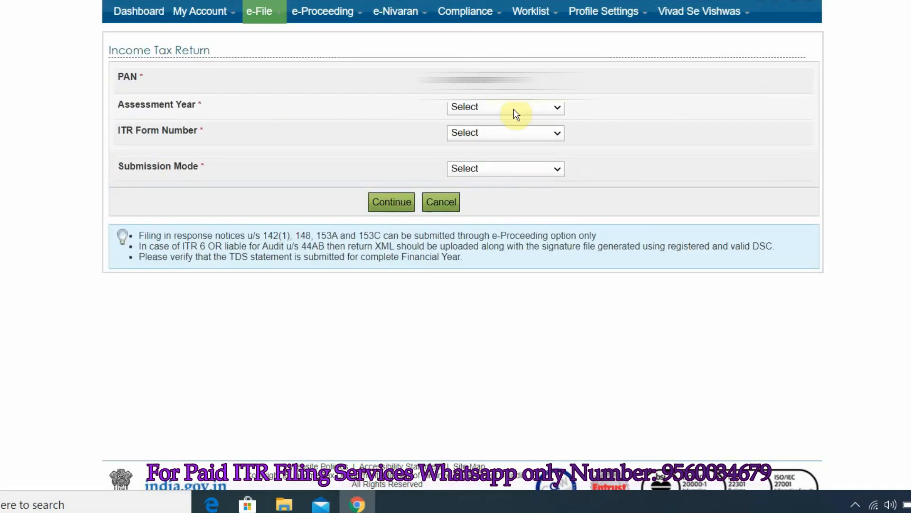
Start an ITR-4 return for assessment year 2020-21 with filing type Original/Revised Return and submission mode Prepare and Submit Online.
click(514, 109)
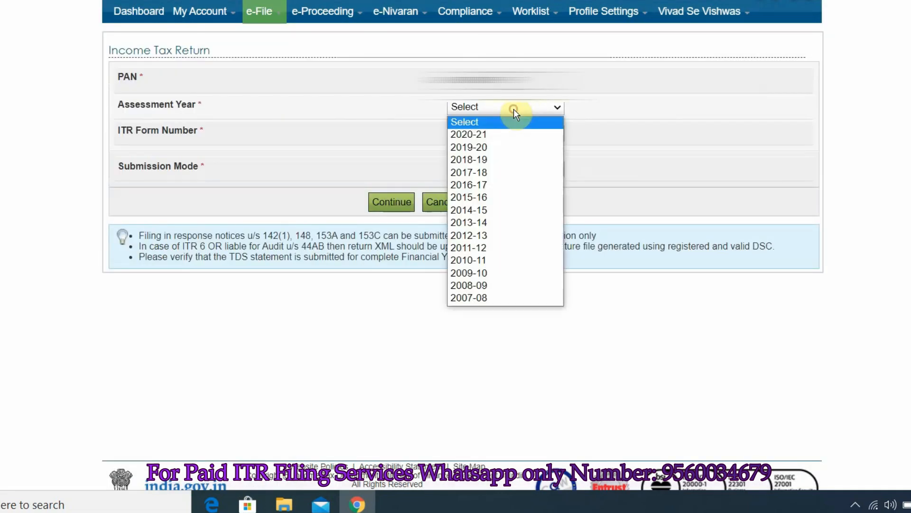
click(500, 137)
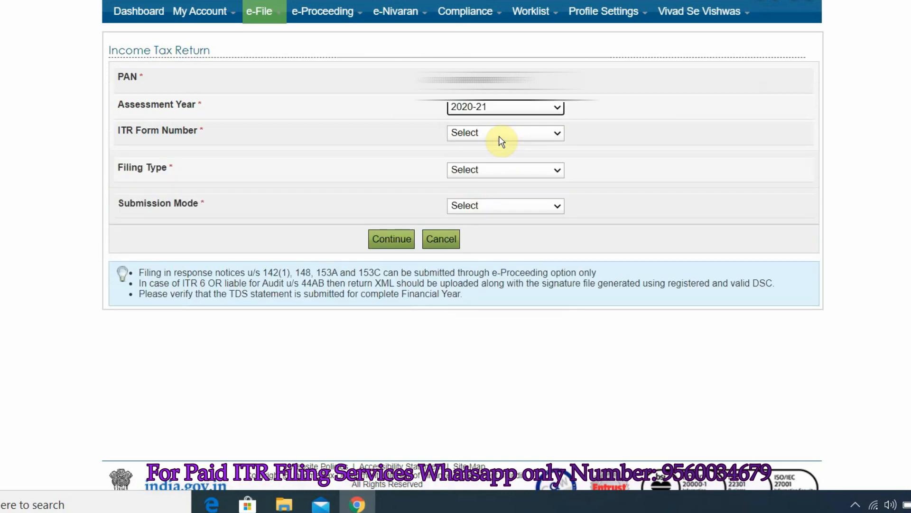
click(509, 138)
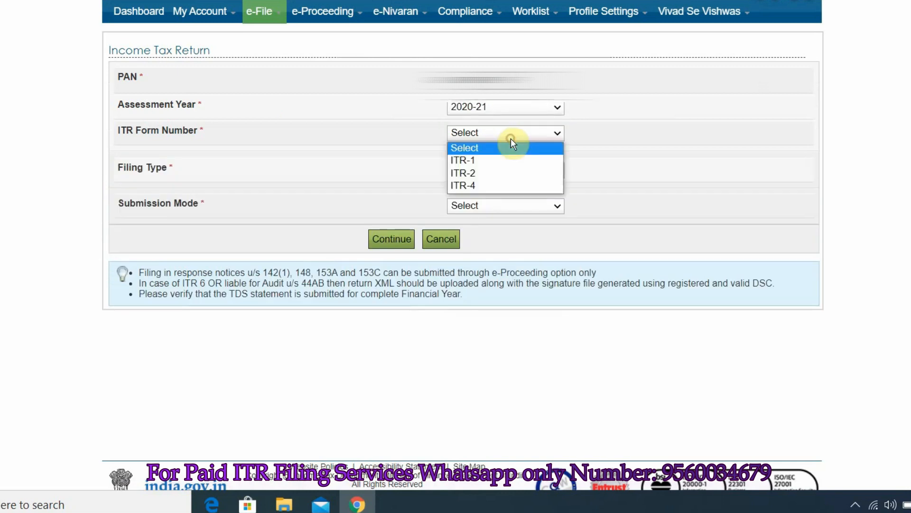
click(495, 187)
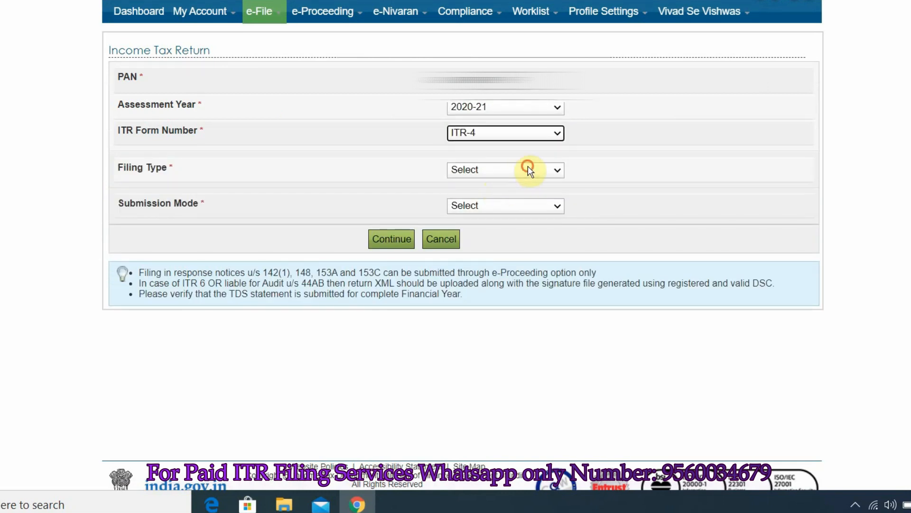
click(530, 170)
click(515, 195)
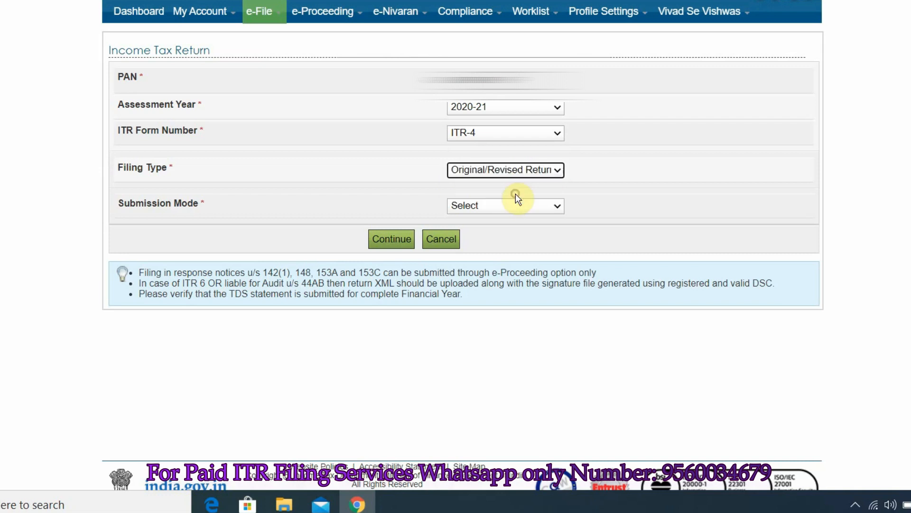
click(523, 206)
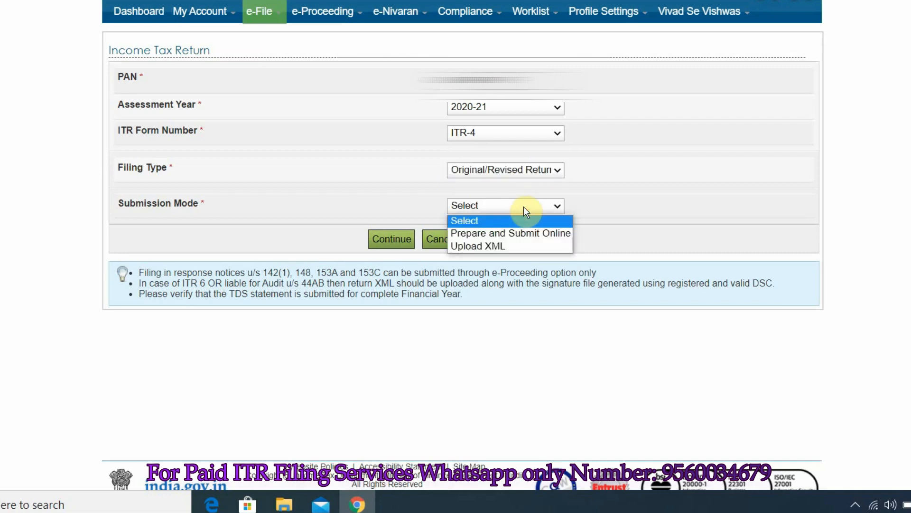
click(516, 235)
click(390, 452)
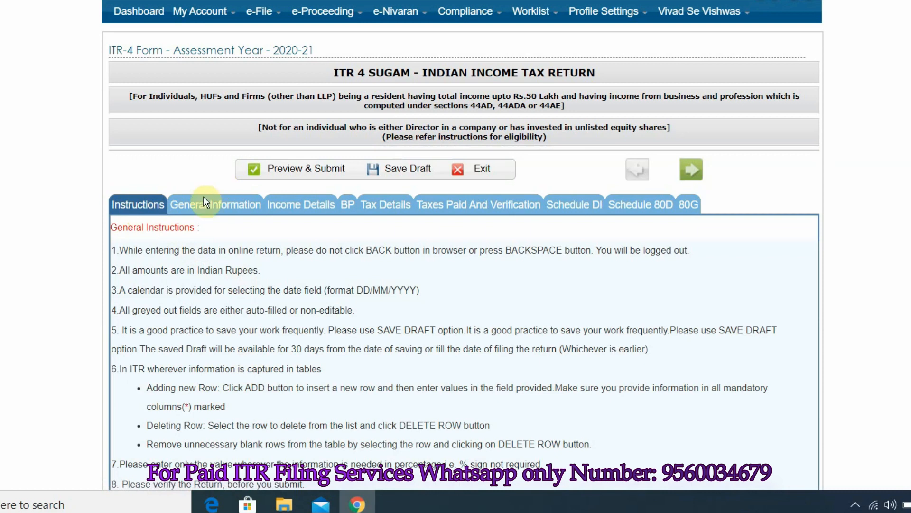
In the return's general information, set the nature of employment (A19) to Others.
click(189, 204)
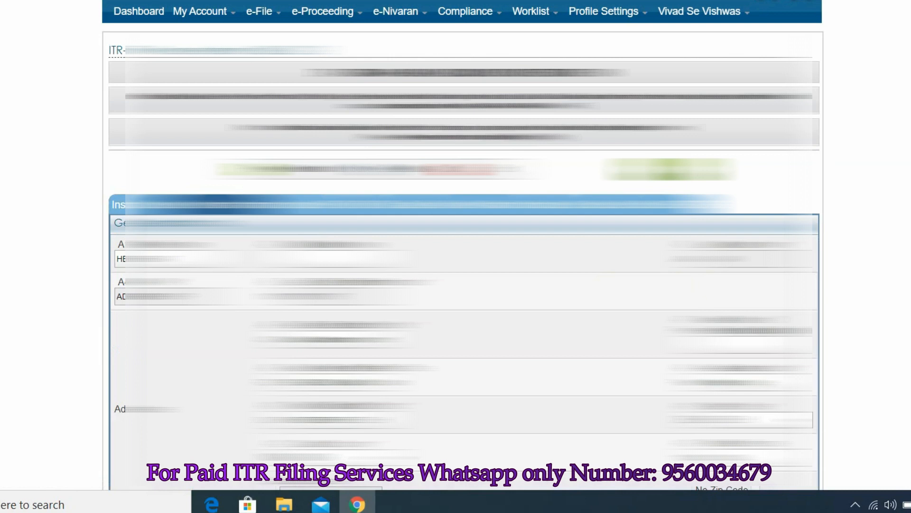
scroll(464, 245, down, 6)
scroll(464, 245, down, 5)
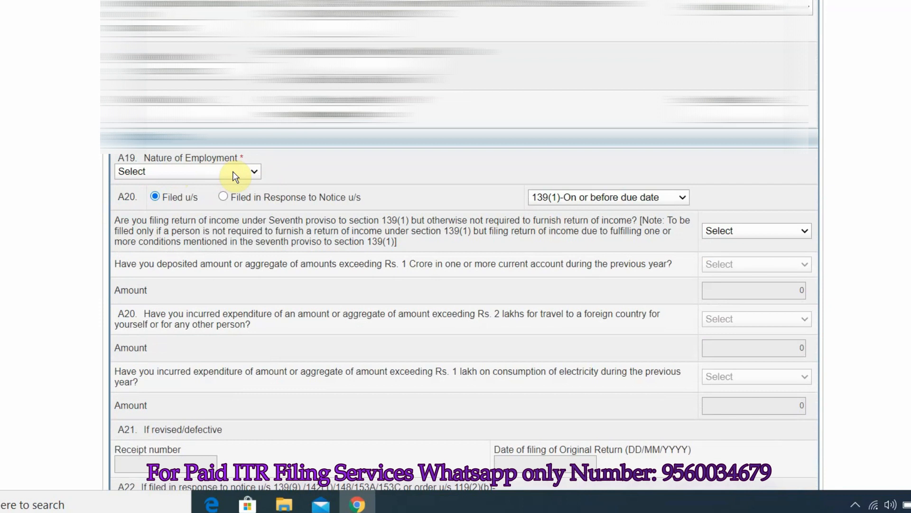
click(254, 173)
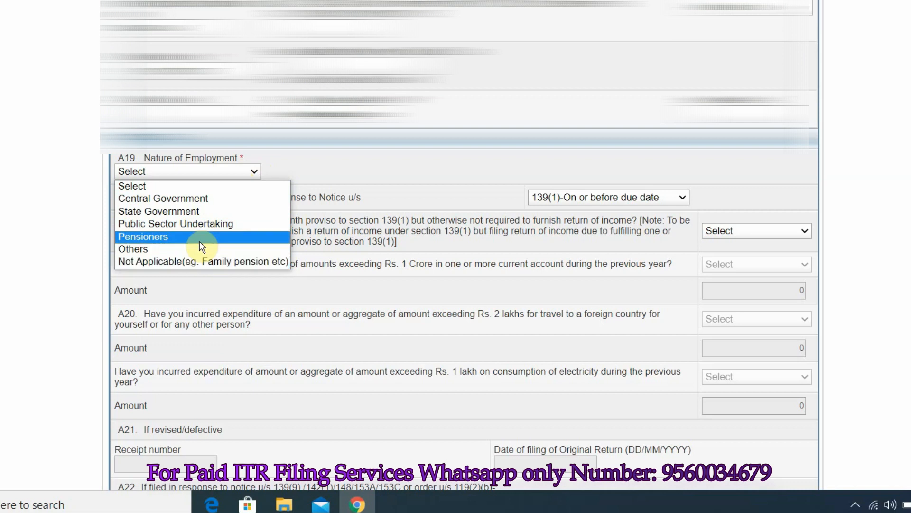
click(187, 249)
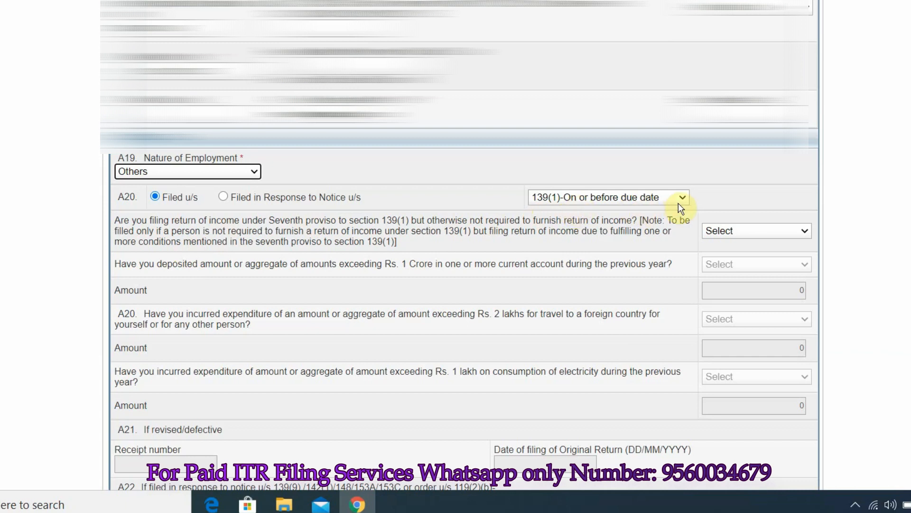
Answer No to the question about filing under the seventh proviso to section 139(1).
scroll(670, 200, down, 3)
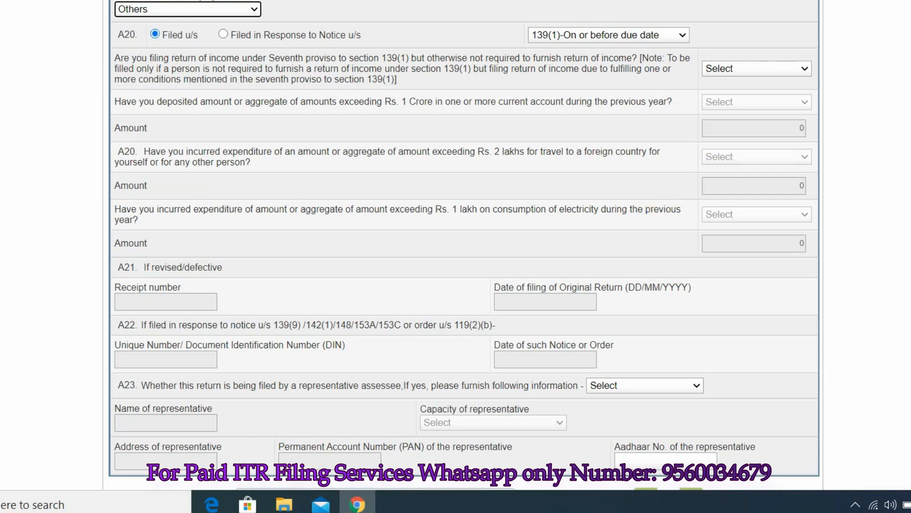
click(802, 73)
click(753, 109)
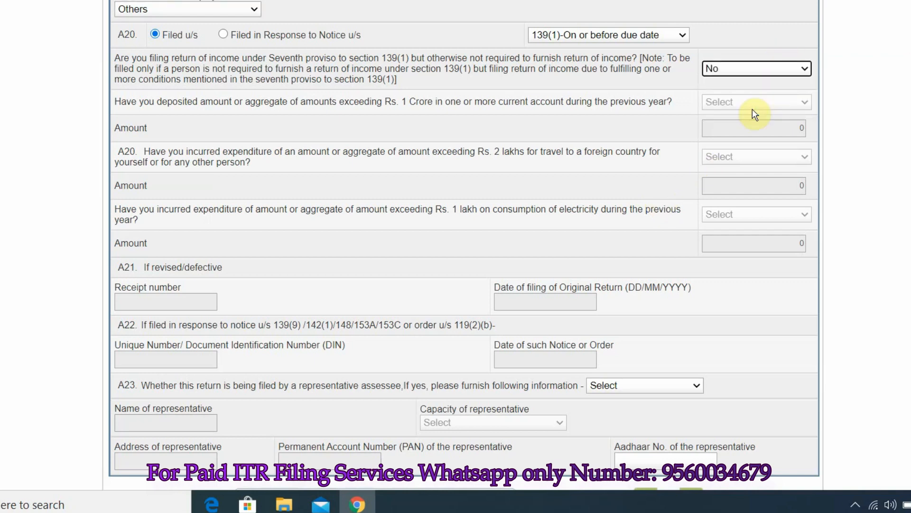
In the income details, enter 240000 as the salary as per section 17(1).
scroll(463, 237, down, 2)
scroll(463, 237, up, 2)
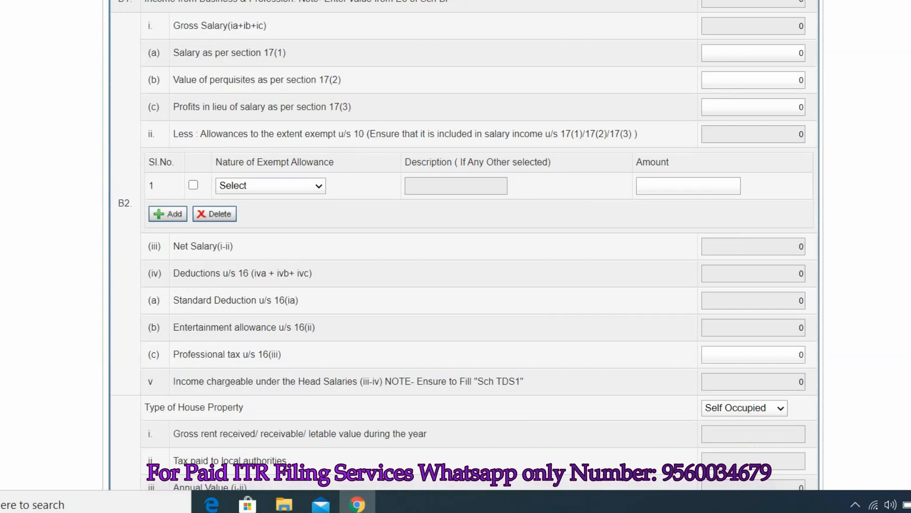
click(779, 54)
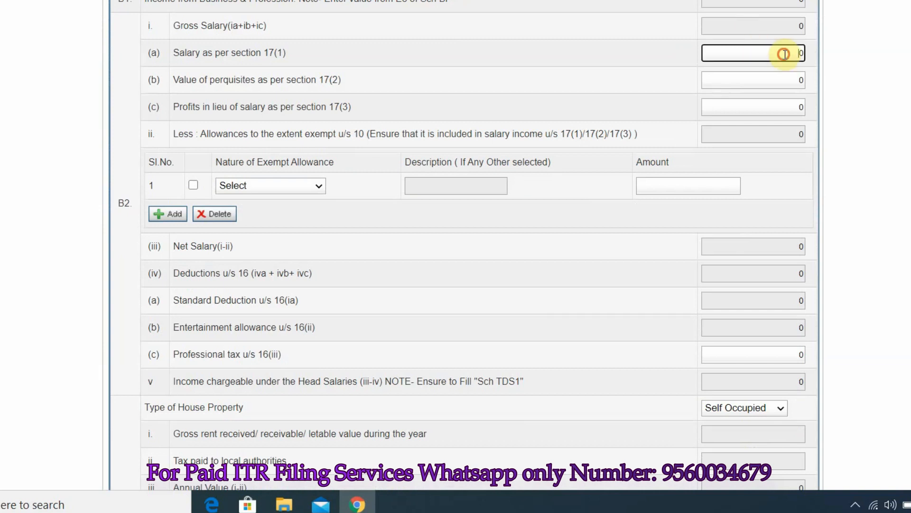
text(240000)
key(Tab)
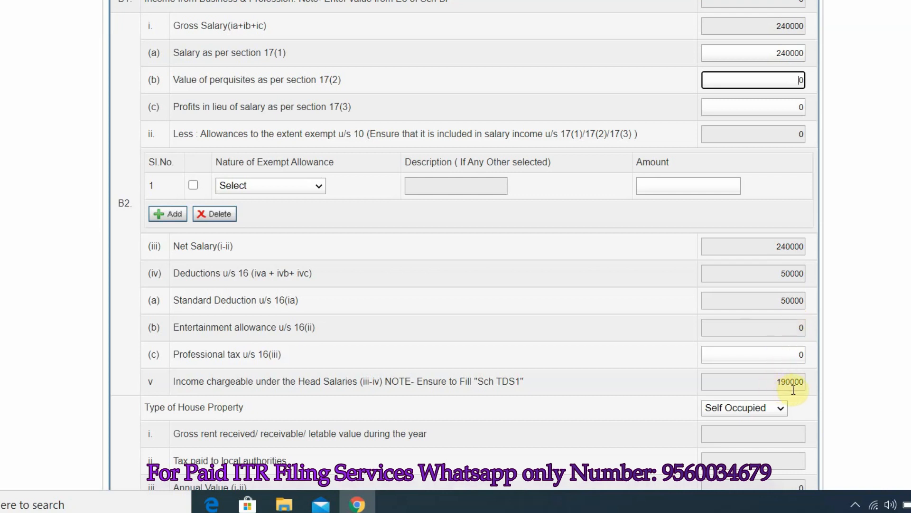
Set the type of house property in B3 to Let Out.
scroll(191, 110, down, 6)
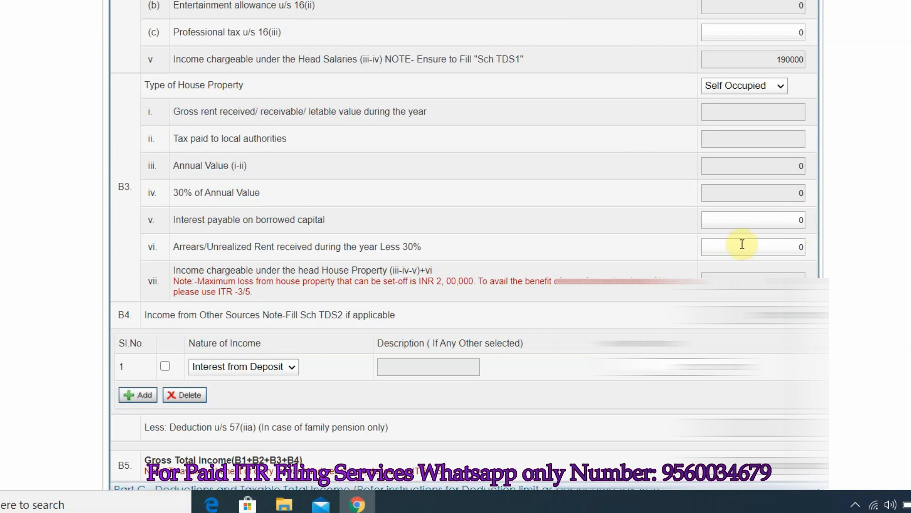
click(793, 220)
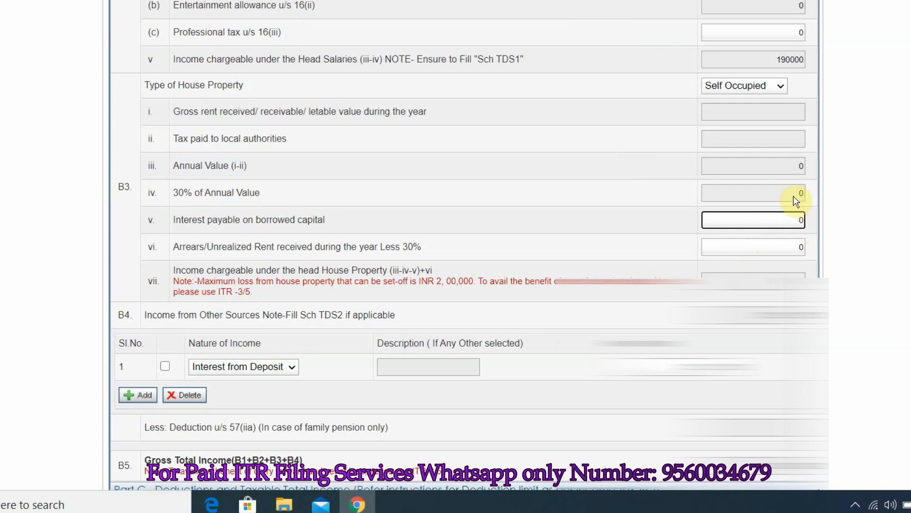
click(780, 85)
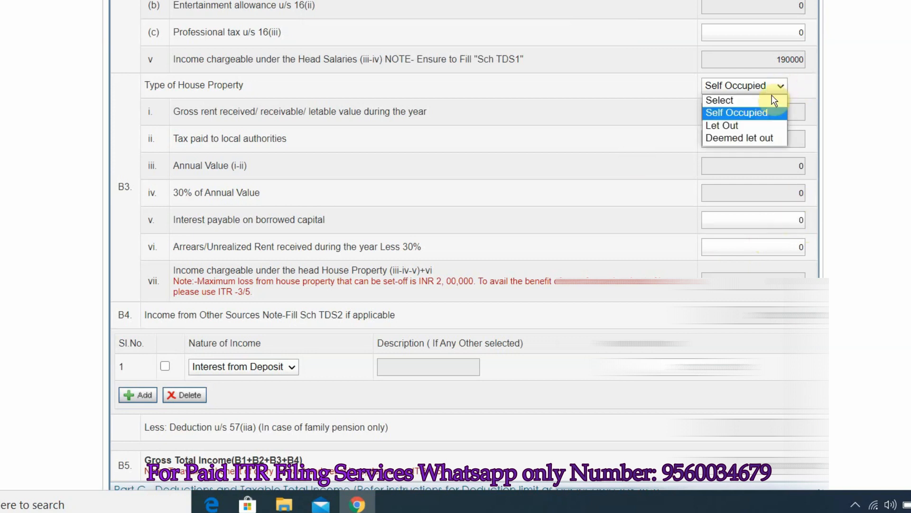
click(753, 127)
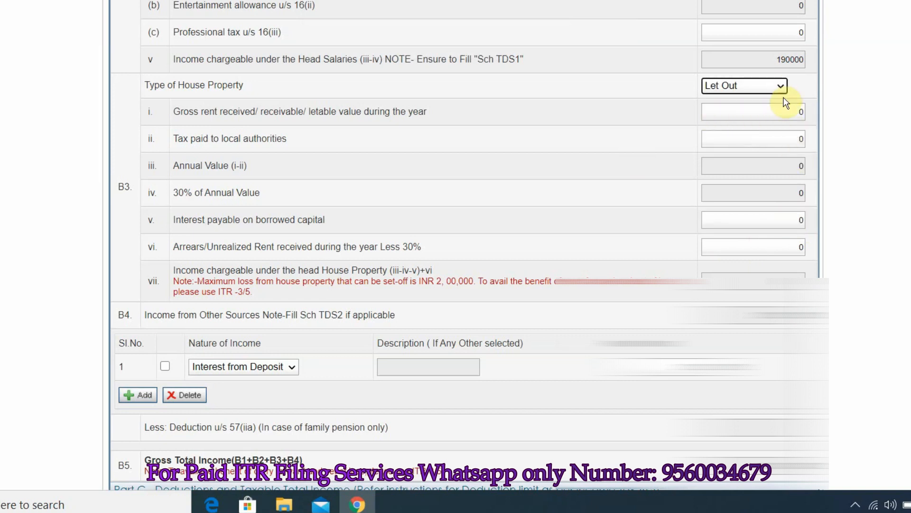
Enter 15900 as the Interest from Deposit amount under income from other sources (B4).
scroll(712, 95, down, 7)
click(652, 47)
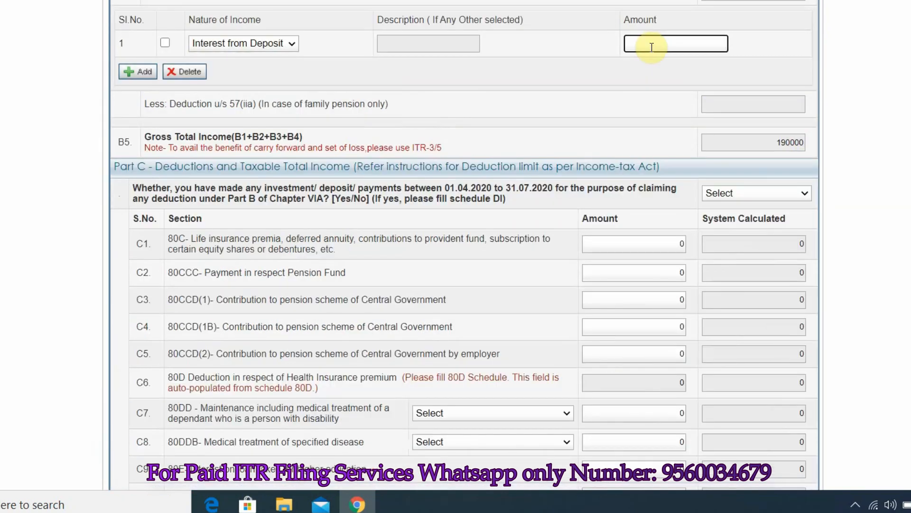
text(15900)
Add a second other-sources income row for Interest from Saving Account with an amount of 2500.
click(144, 72)
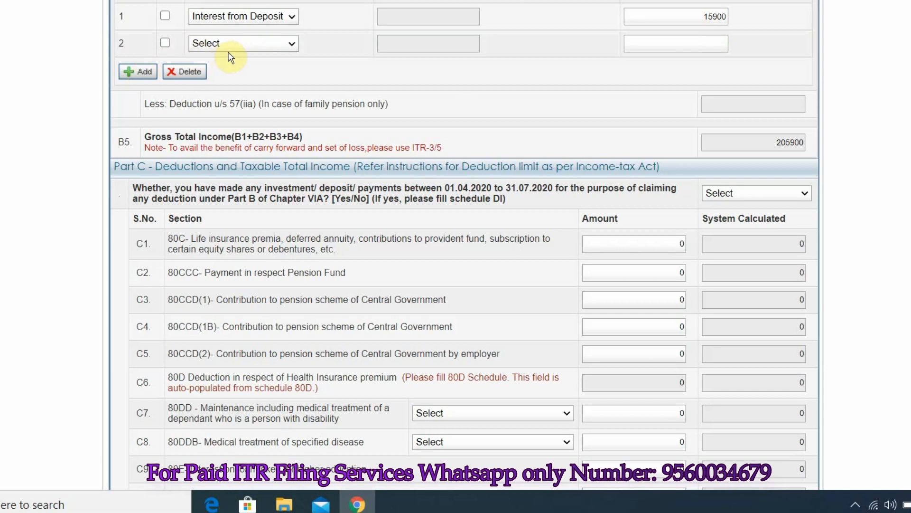
click(284, 46)
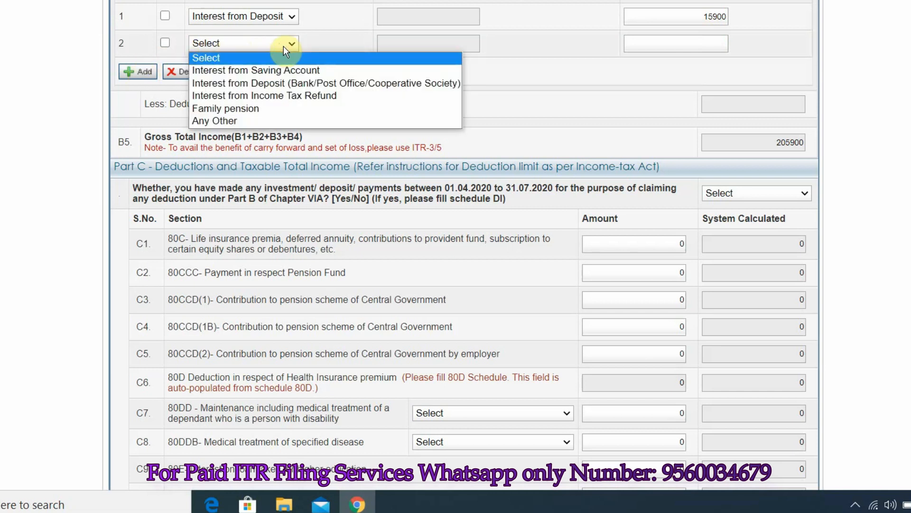
click(258, 70)
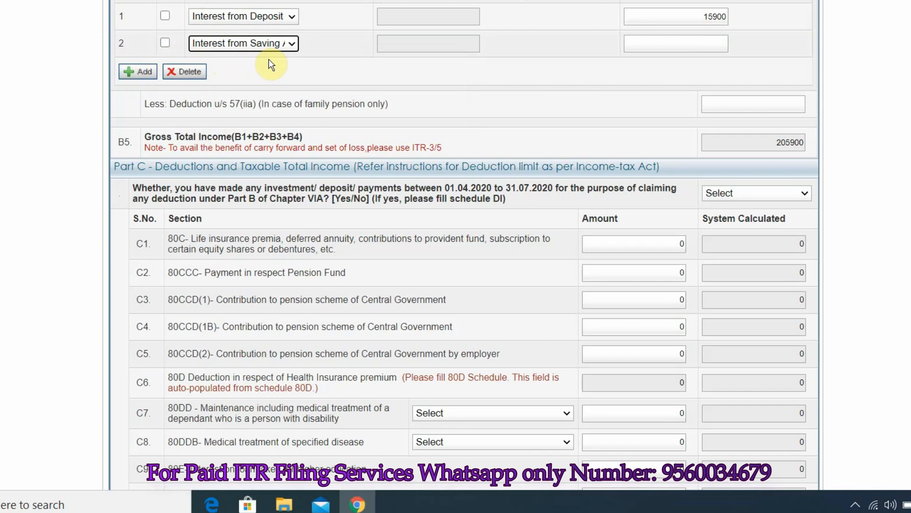
click(724, 43)
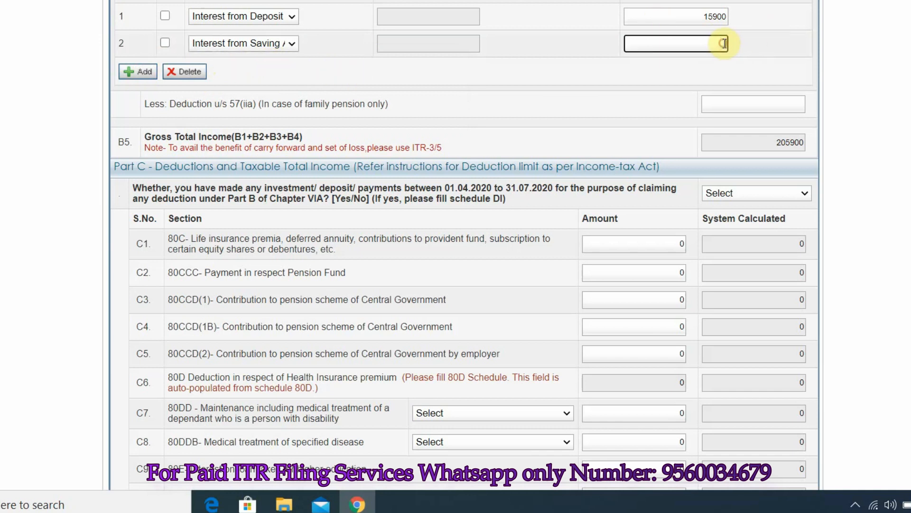
text(2500)
click(707, 70)
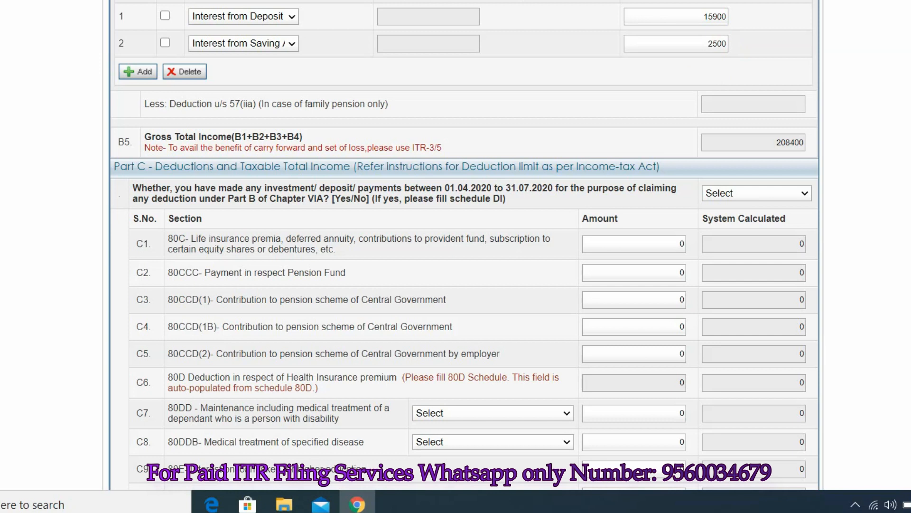
In Schedule BP under section 44AD, enter ABC Enterprises as the business with code 09025-Retail sale of other household appliances.
scroll(464, 245, up, 9)
scroll(464, 246, down, 5)
scroll(465, 246, down, 14)
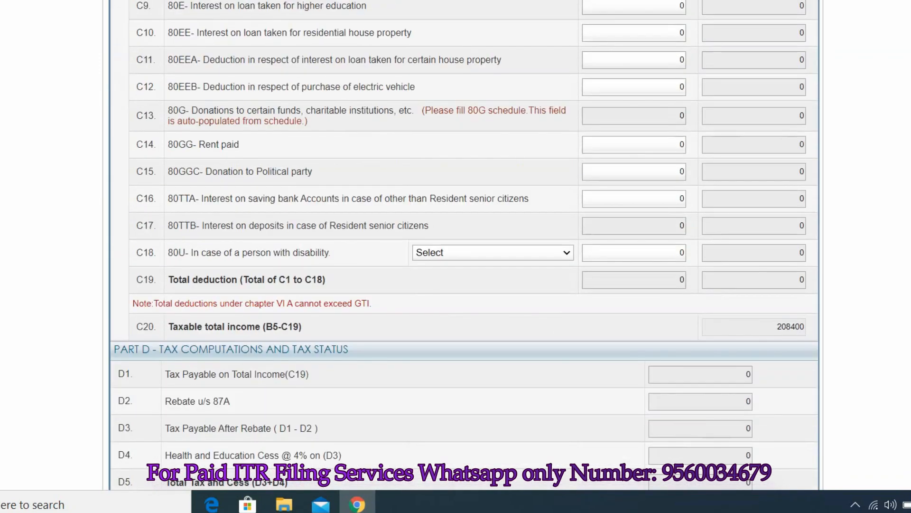
scroll(464, 246, up, 20)
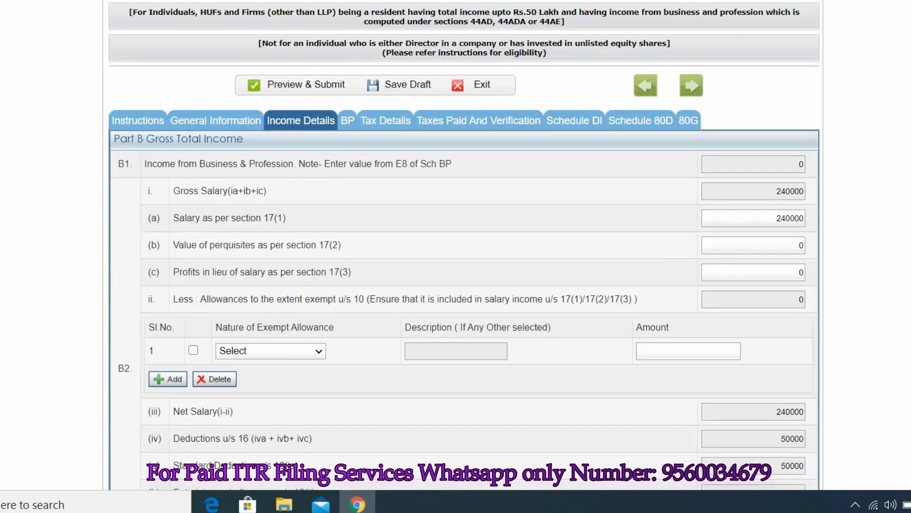
click(348, 120)
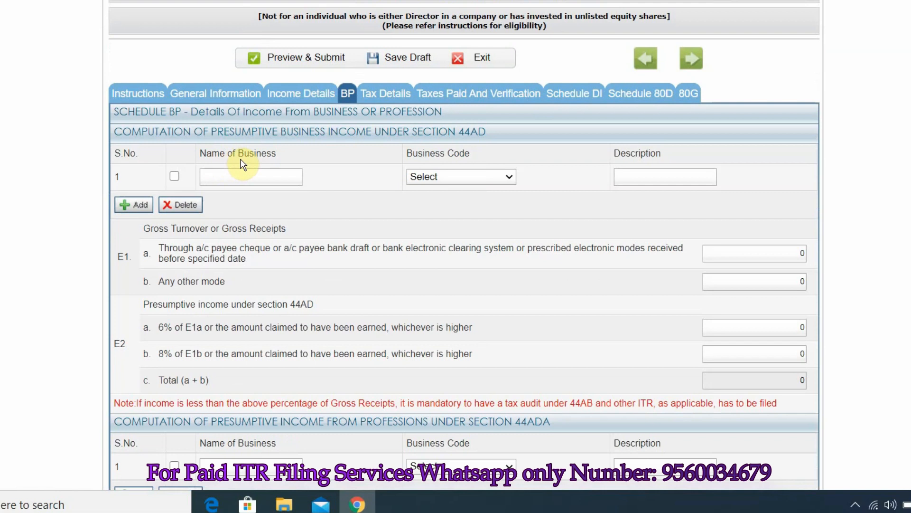
click(229, 177)
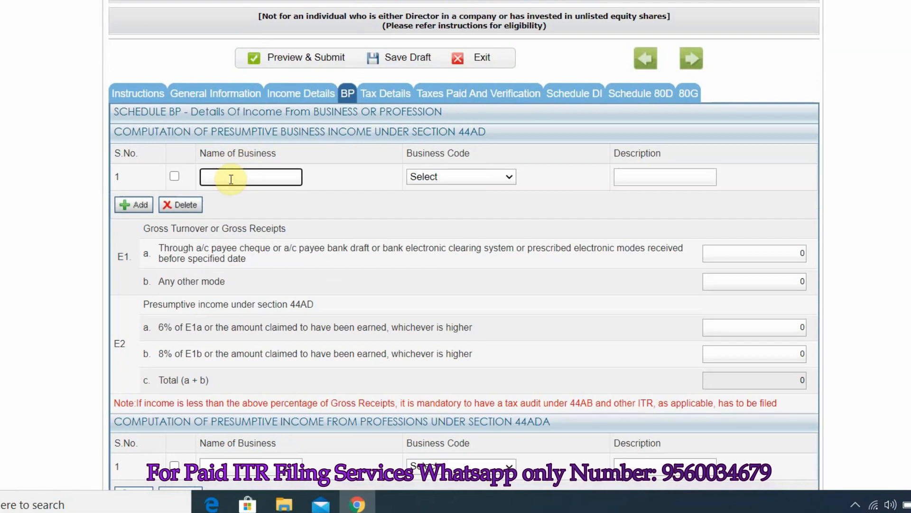
text(ABC Enterprises)
click(461, 177)
drag(893, 205, 900, 346)
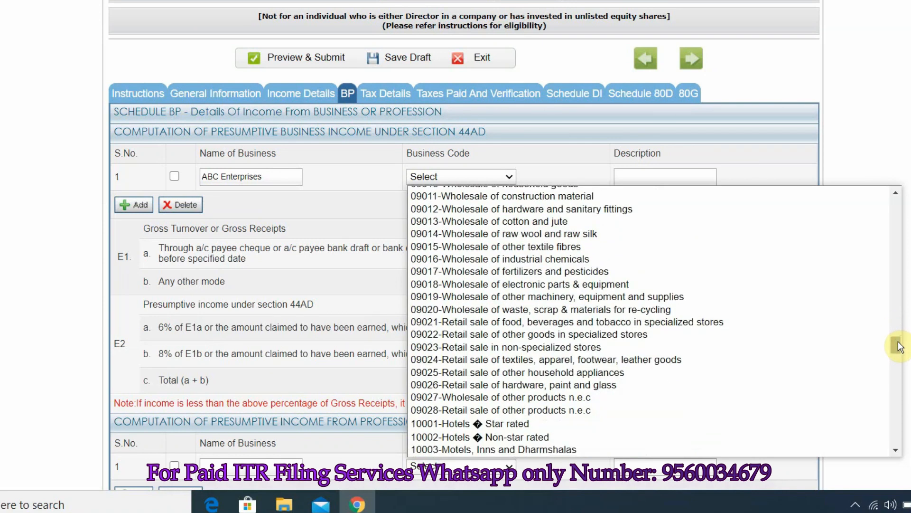
click(534, 375)
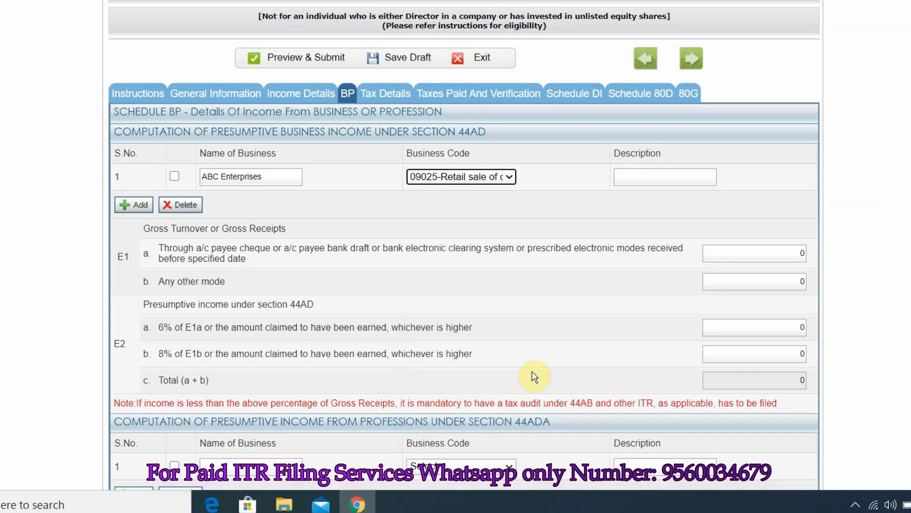
click(643, 178)
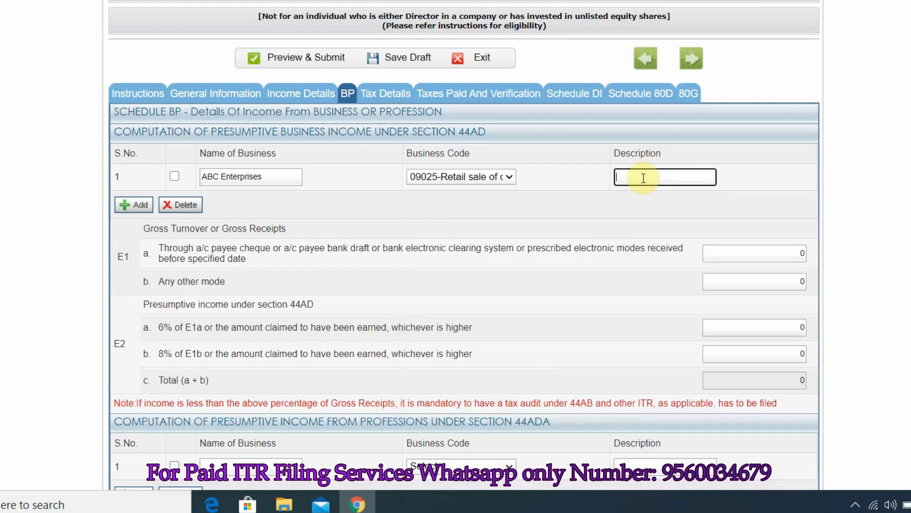
Under section 44AD, enter gross receipts of 1500000 for both E1 modes and presumptive income of 150000 for both E2a and E2b.
scroll(767, 146, down, 2)
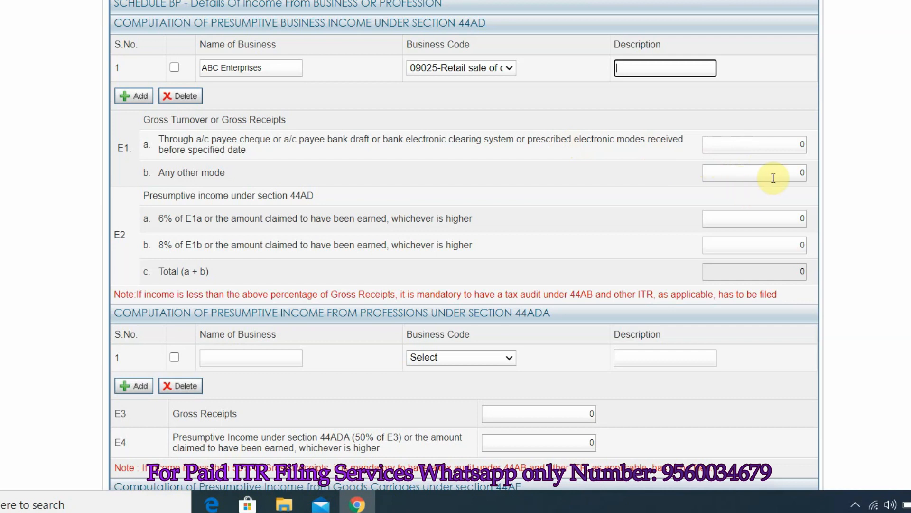
click(804, 145)
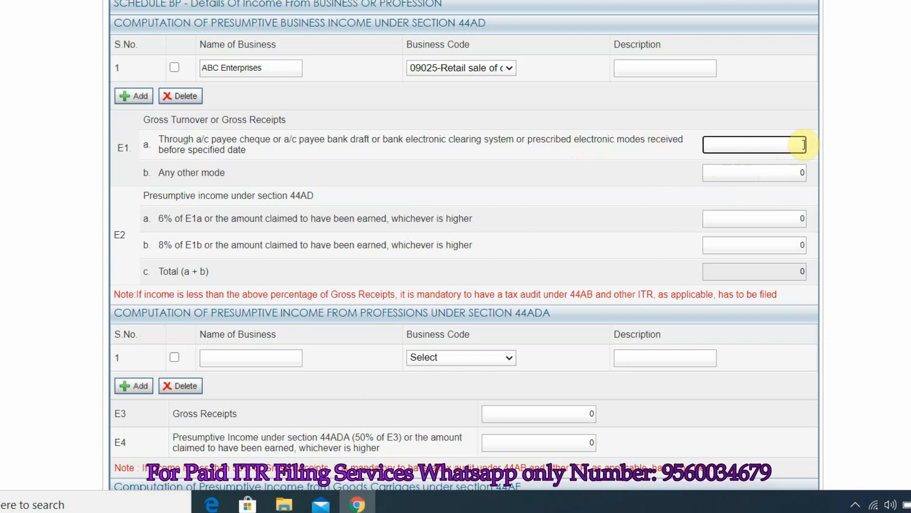
text(1500000)
click(800, 218)
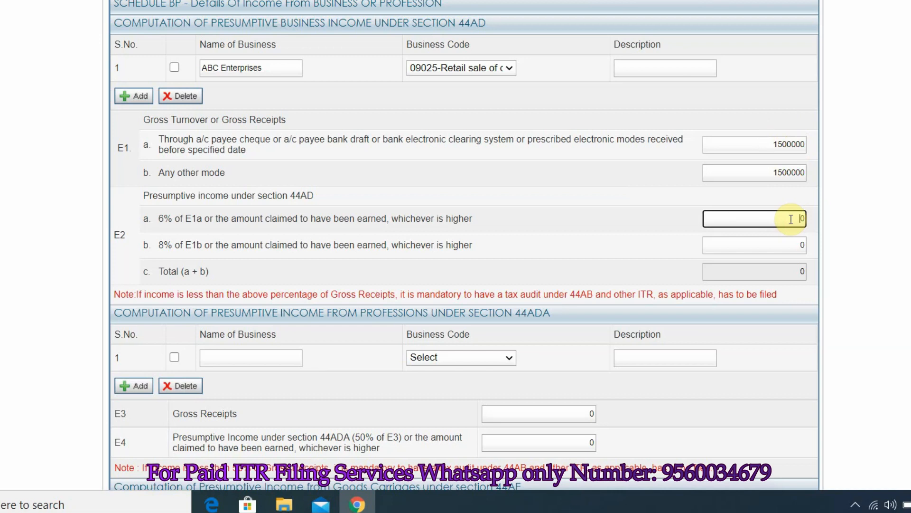
text(50000)
click(665, 266)
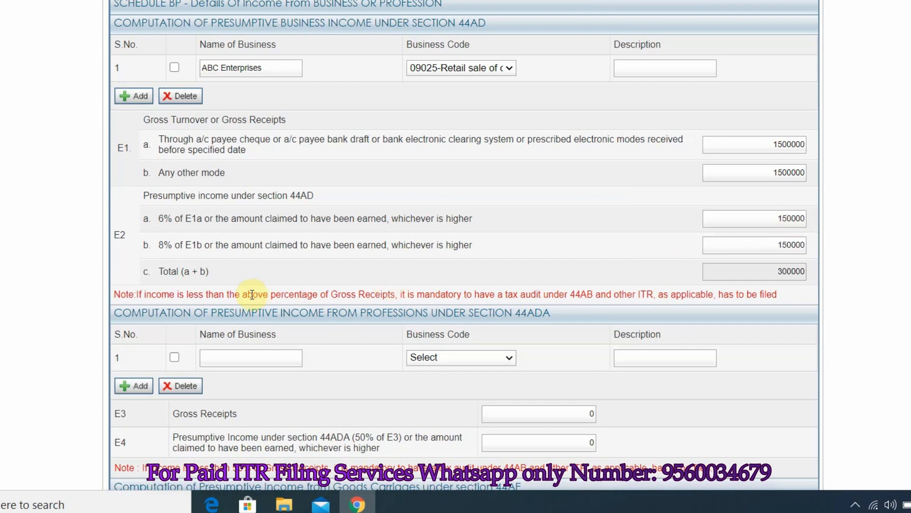
Check the business income carried into B1 and the Gross Total Income (B5) in the income details.
scroll(824, 285, down, 2)
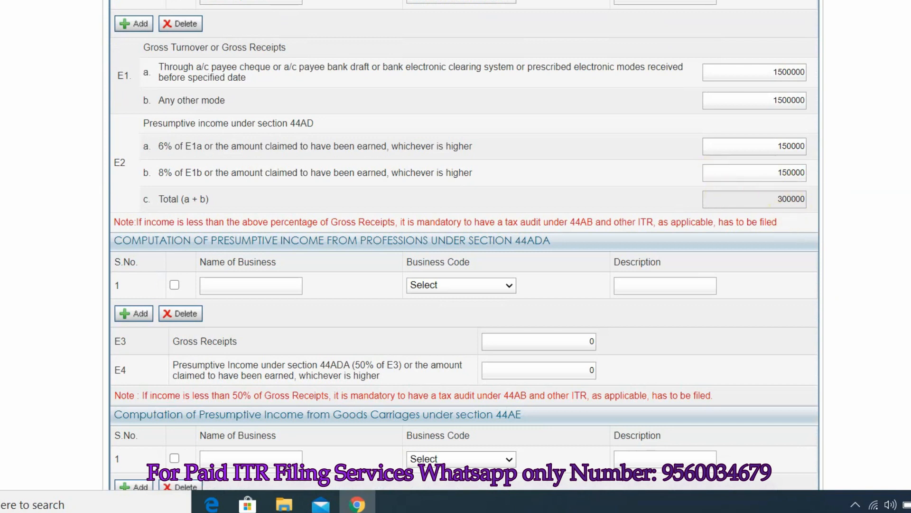
scroll(463, 257, up, 4)
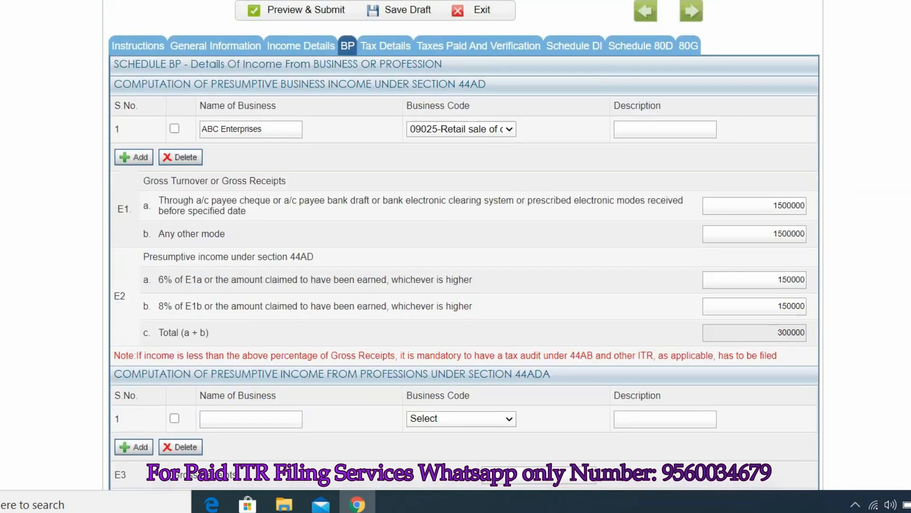
click(383, 50)
click(286, 207)
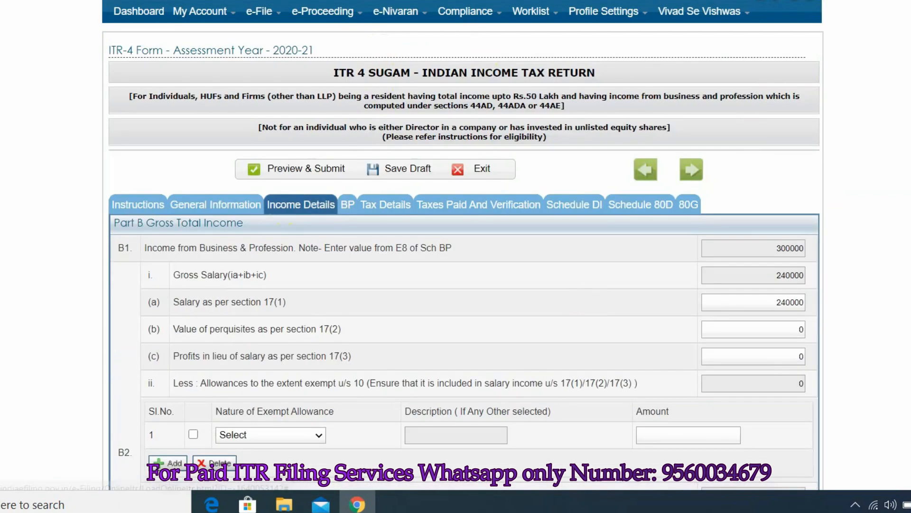
scroll(775, 92, down, 7)
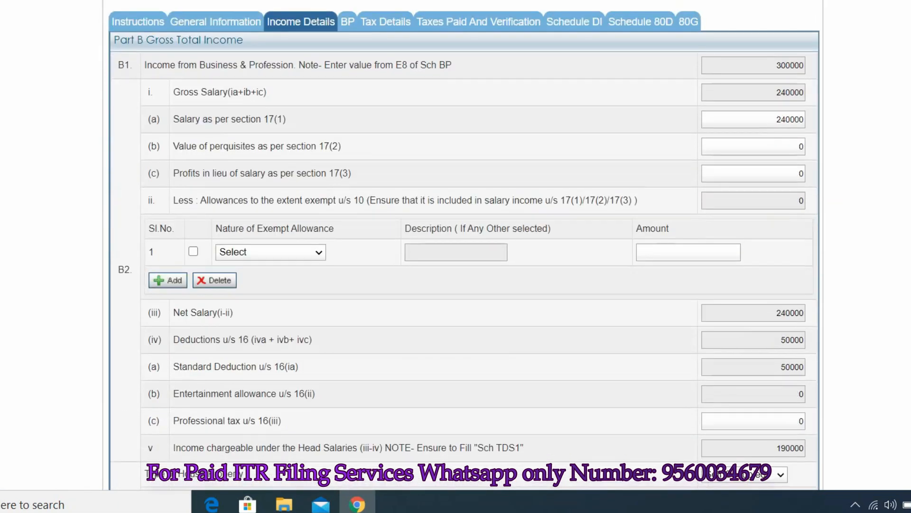
scroll(775, 92, up, 3)
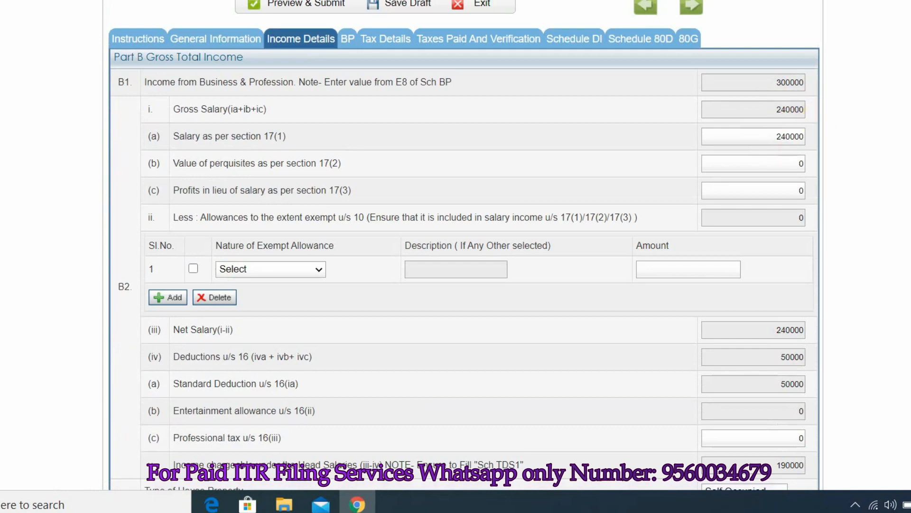
scroll(742, 148, down, 12)
scroll(830, 152, down, 4)
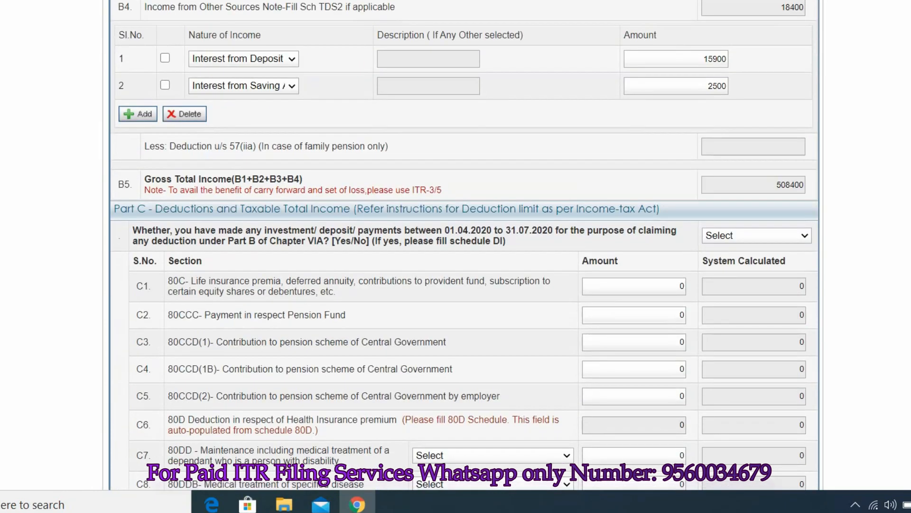
scroll(799, 172, down, 1)
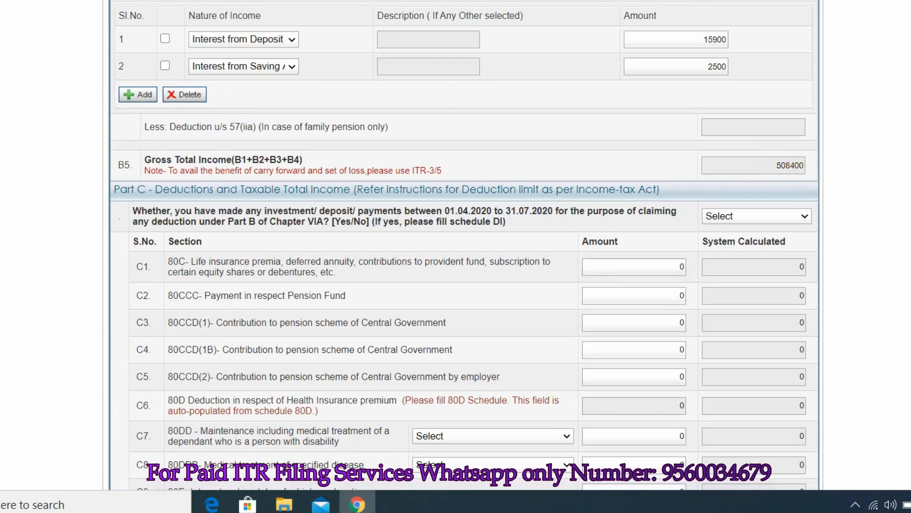
Enter 15000 as the 80C deduction (C1) and review the Part D tax computation.
scroll(264, 45, down, 4)
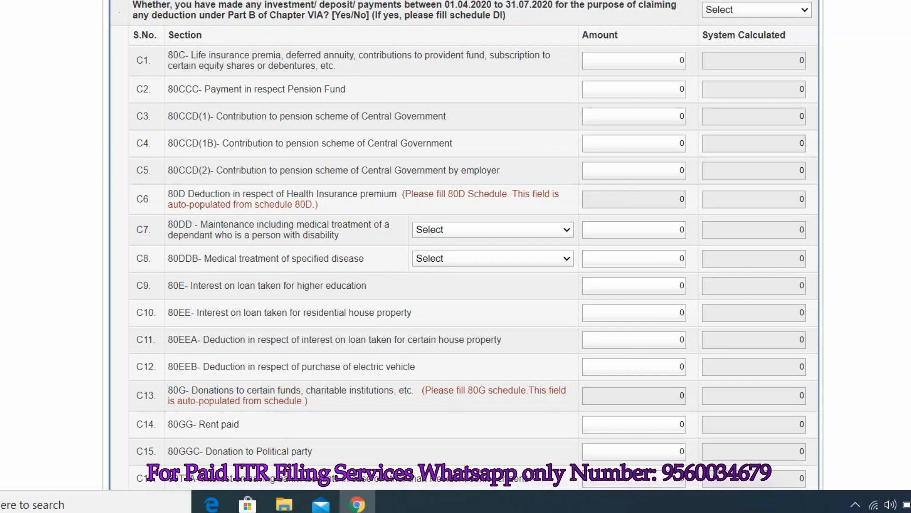
scroll(660, 302, up, 3)
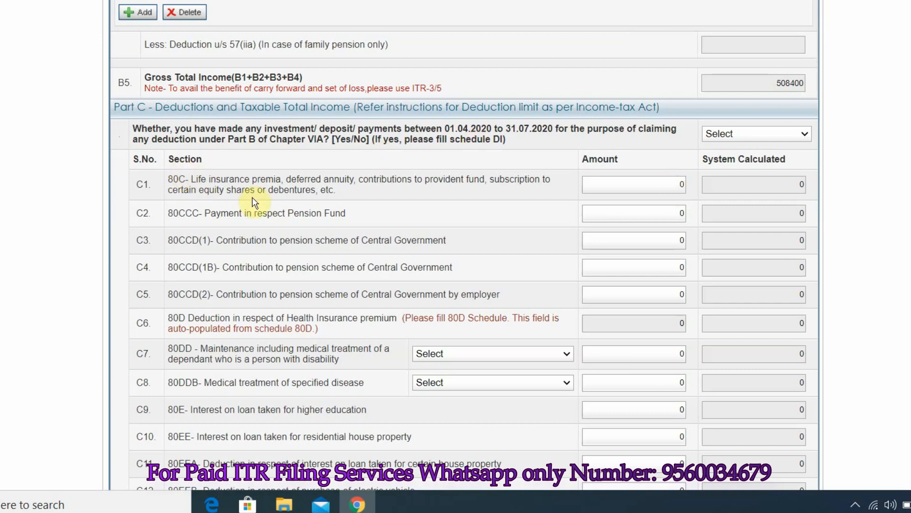
click(678, 184)
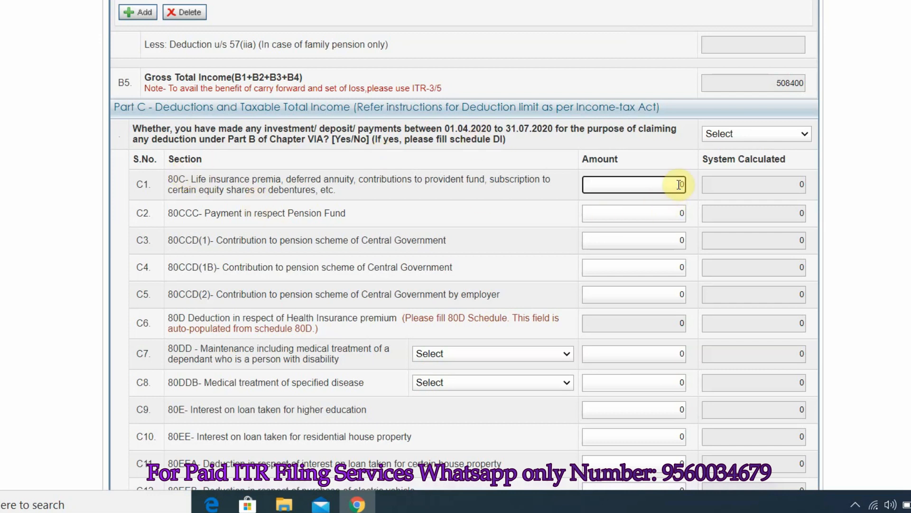
text(15000)
scroll(691, 448, down, 8)
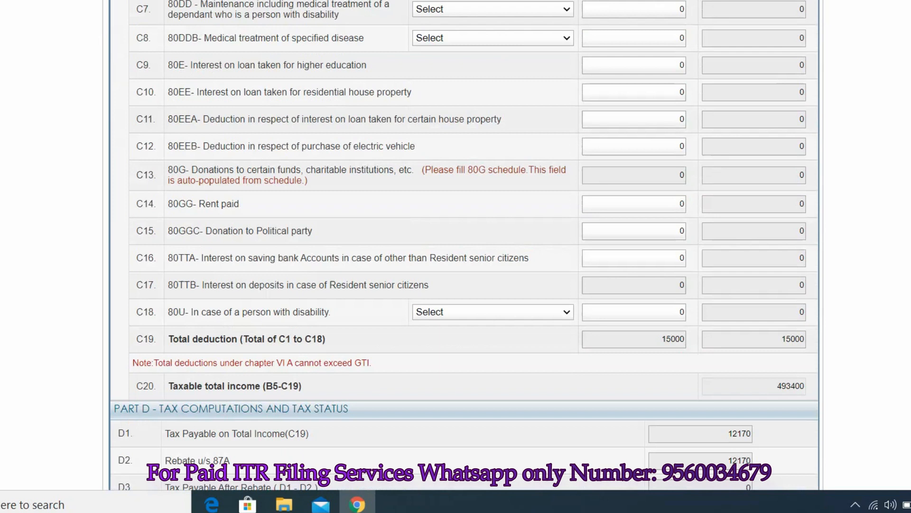
scroll(464, 245, down, 2)
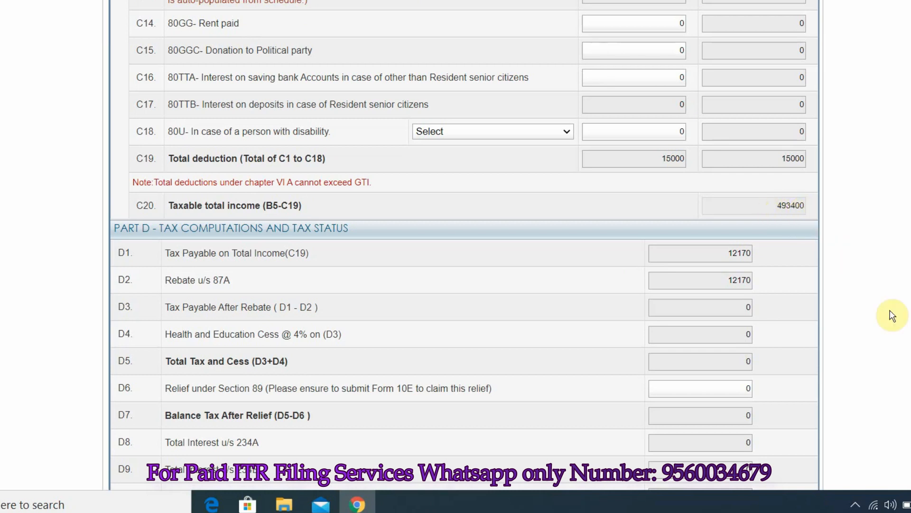
scroll(891, 315, down, 2)
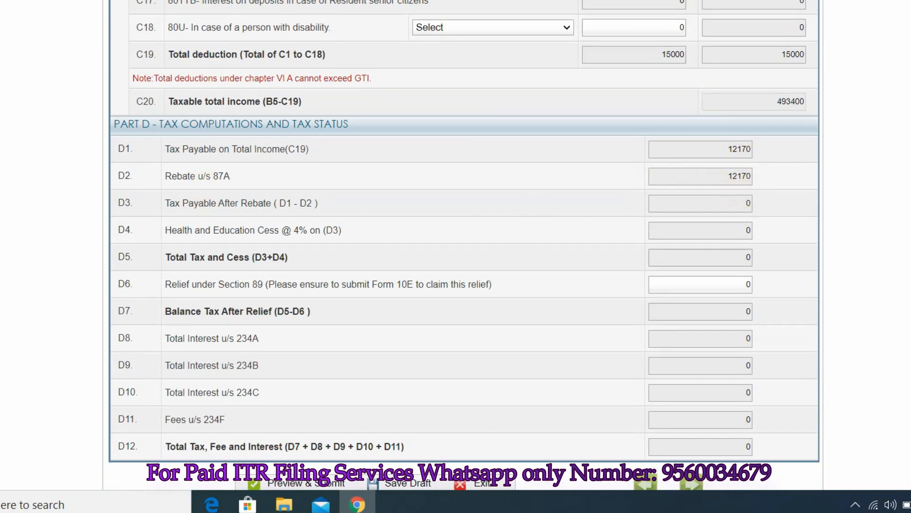
scroll(464, 237, down, 2)
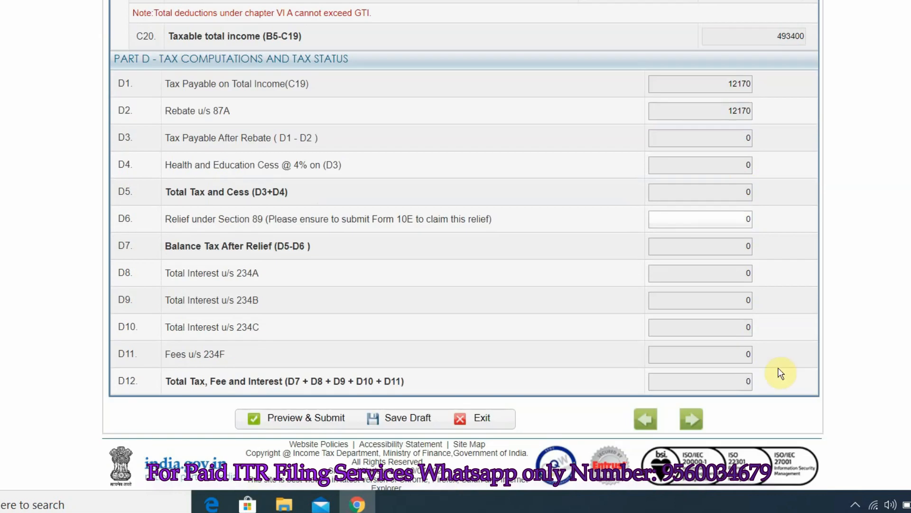
Look through the Schedule DI, Schedule 80D and 80G sections and the TDS, TCS and advance tax tables of the return.
click(585, 214)
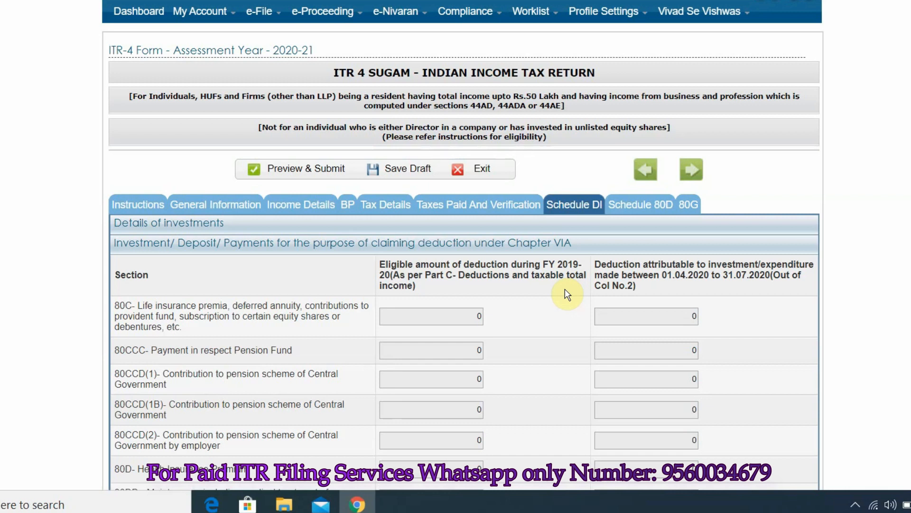
click(638, 205)
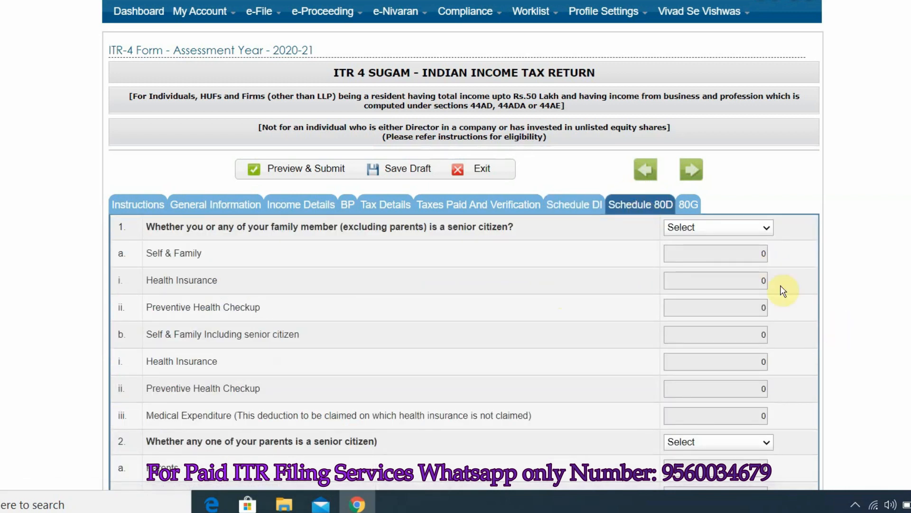
click(689, 208)
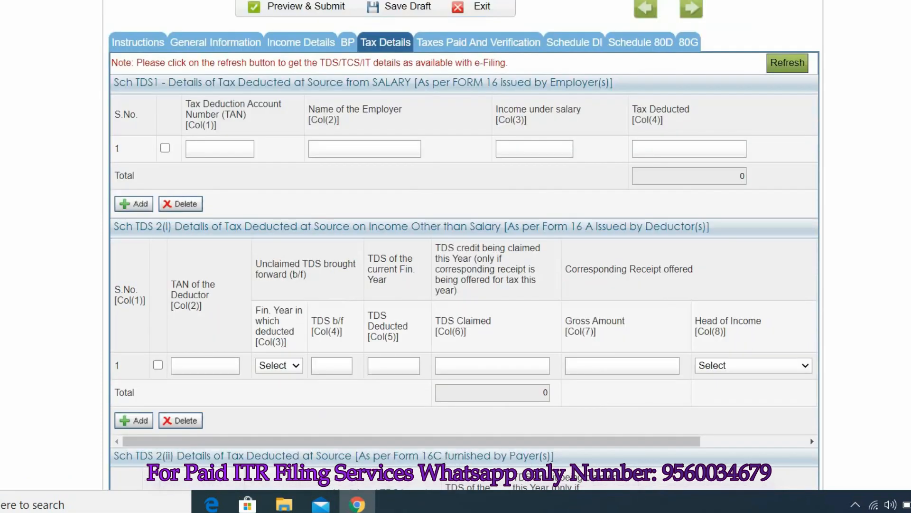
scroll(465, 266, down, 9)
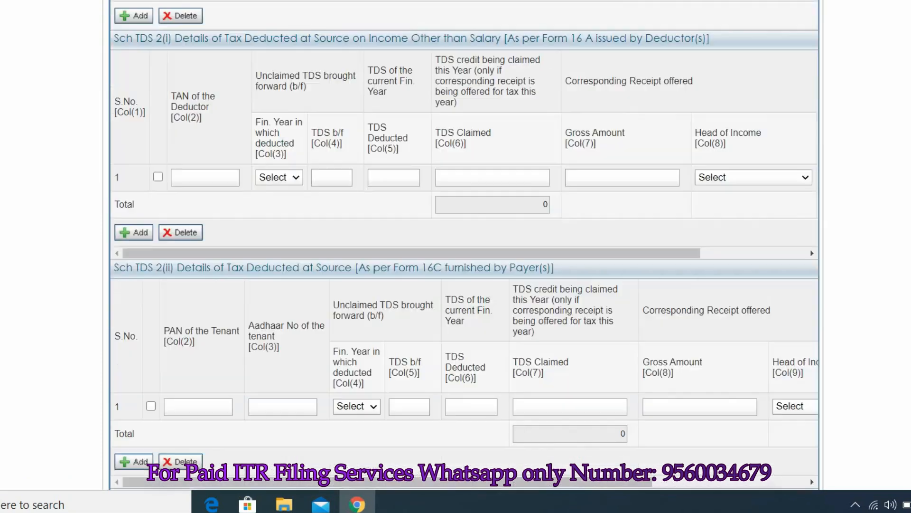
scroll(464, 266, down, 3)
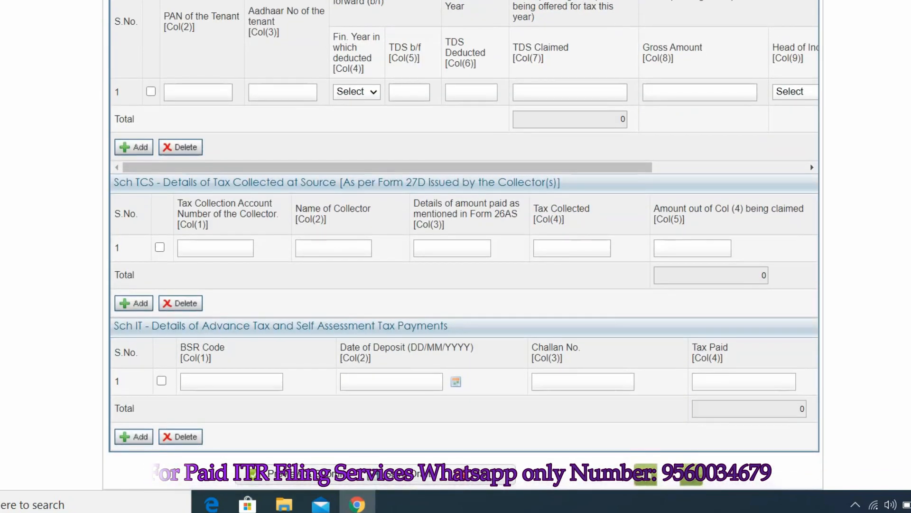
scroll(465, 247, up, 1)
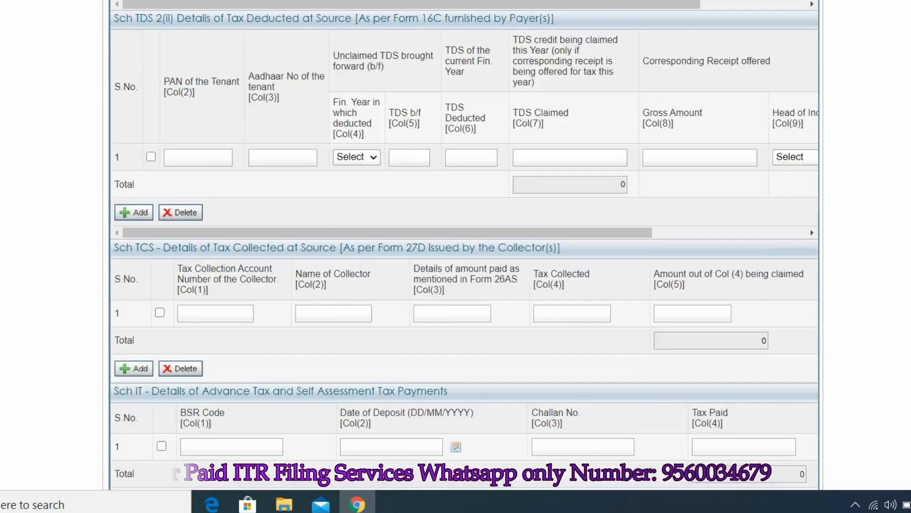
click(596, 41)
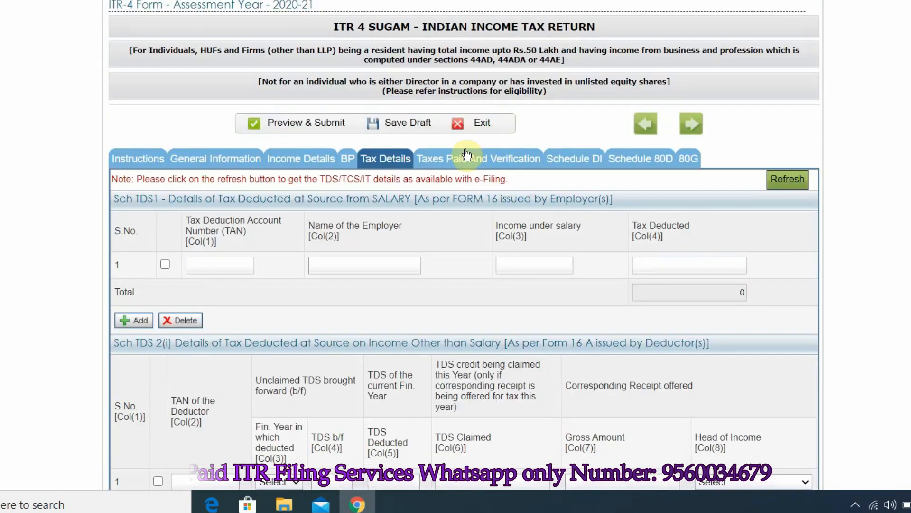
In the verification declaration, set the capacity to Self and fill in the place.
click(465, 156)
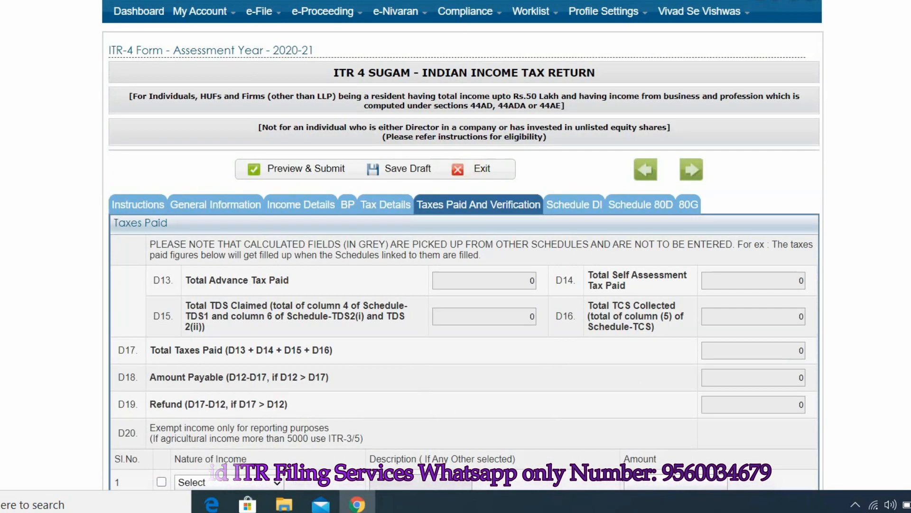
scroll(466, 155, down, 3)
scroll(464, 247, down, 6)
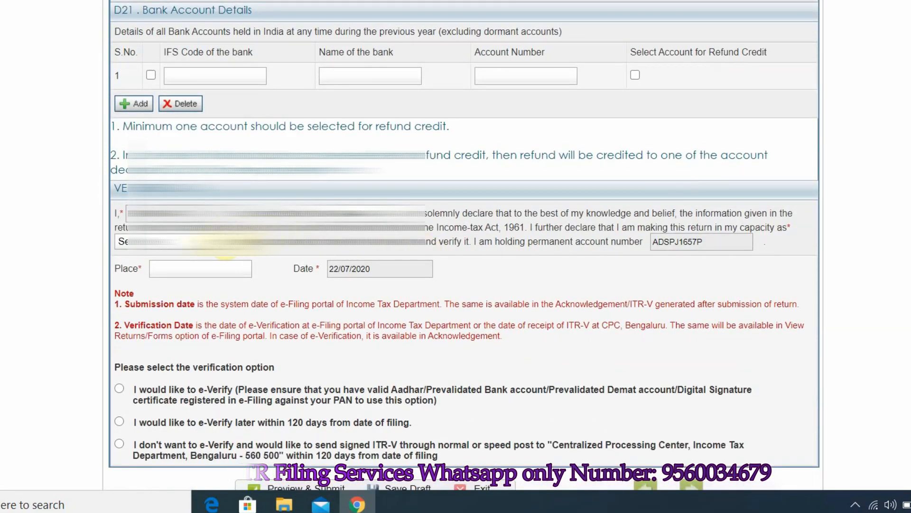
click(224, 242)
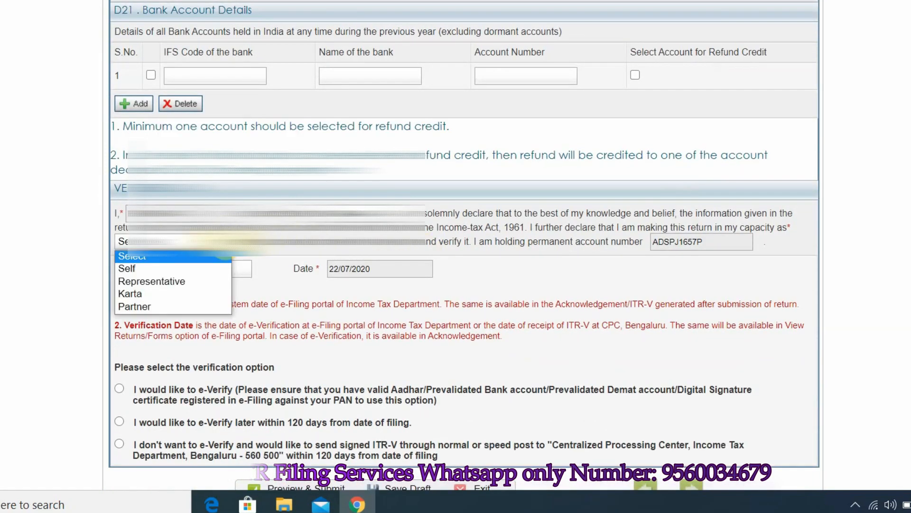
click(196, 267)
click(195, 269)
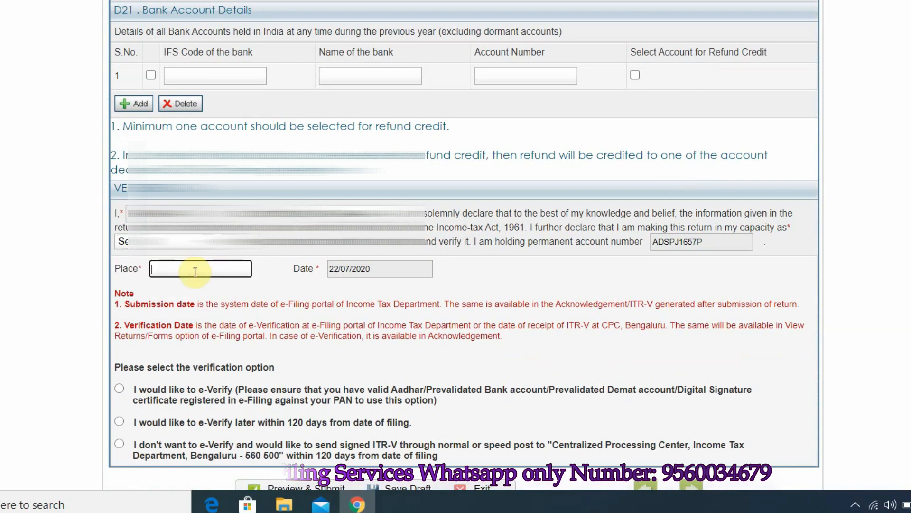
text(Nee)
Save the return as a draft and try to proceed to its preview and submission.
scroll(407, 85, up, 10)
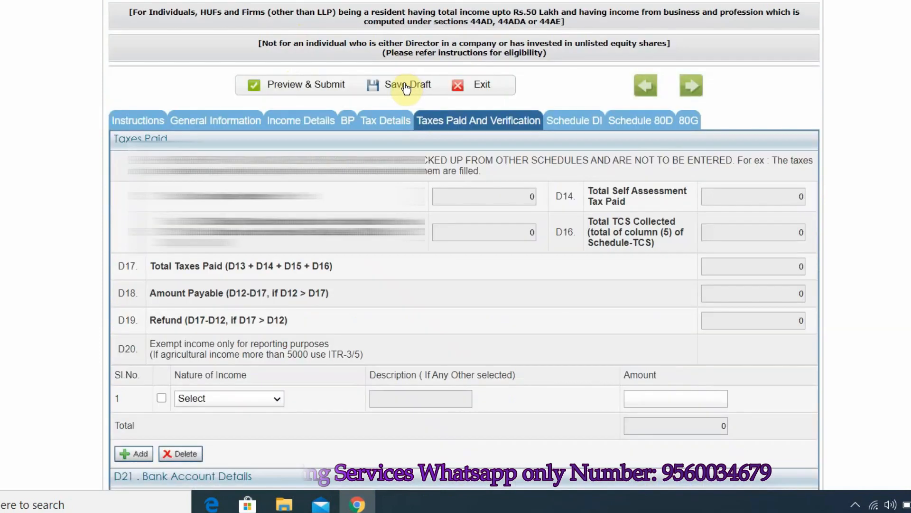
click(404, 83)
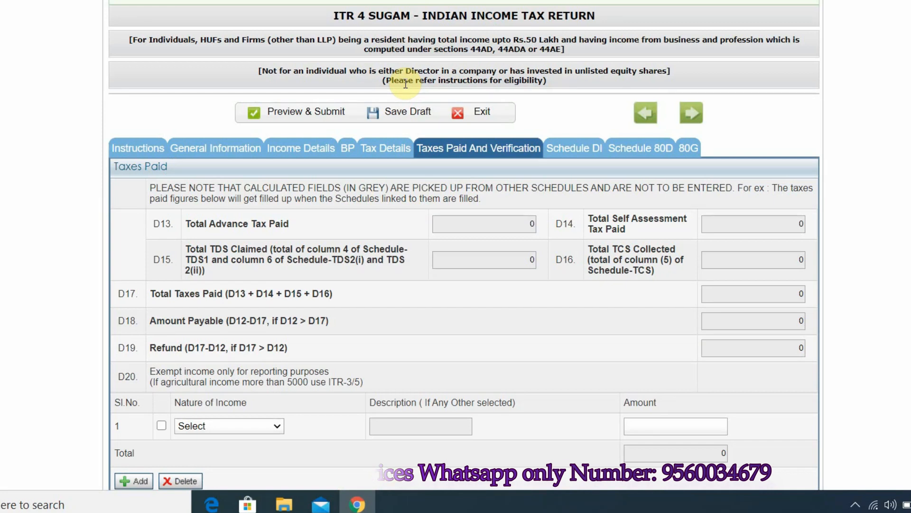
click(322, 116)
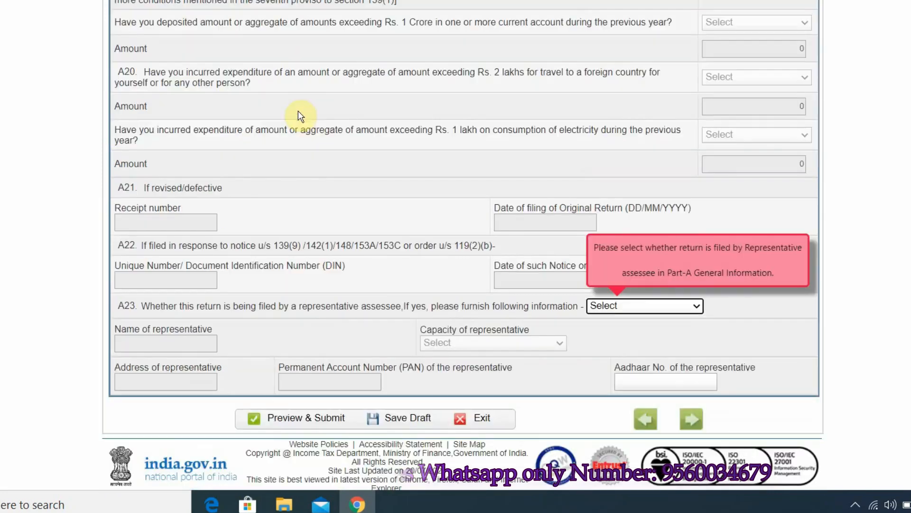